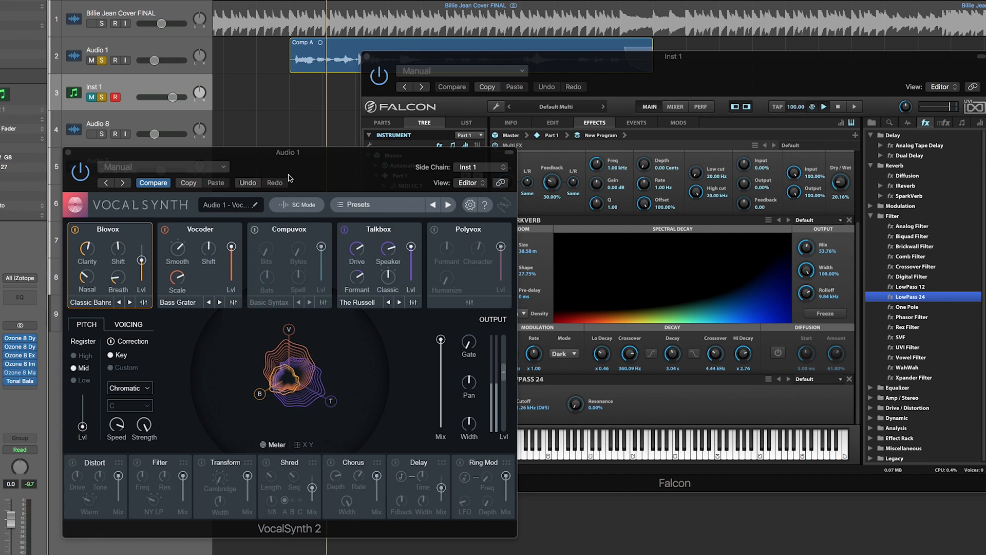
- Reposition the VocalSynth window, open its mode chooser and accept Sidechain mode
left_click_drag(335, 157, 315, 155)
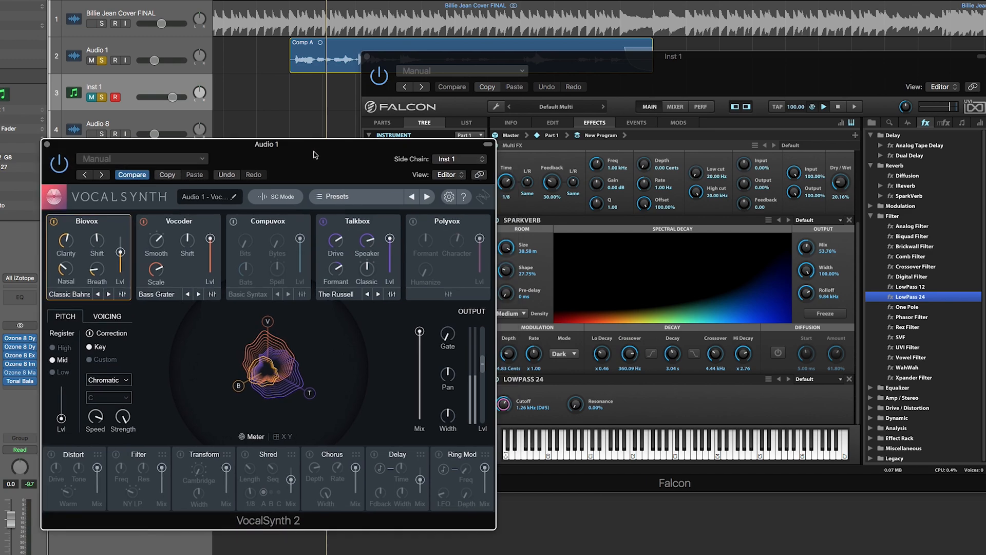
left_click(275, 197)
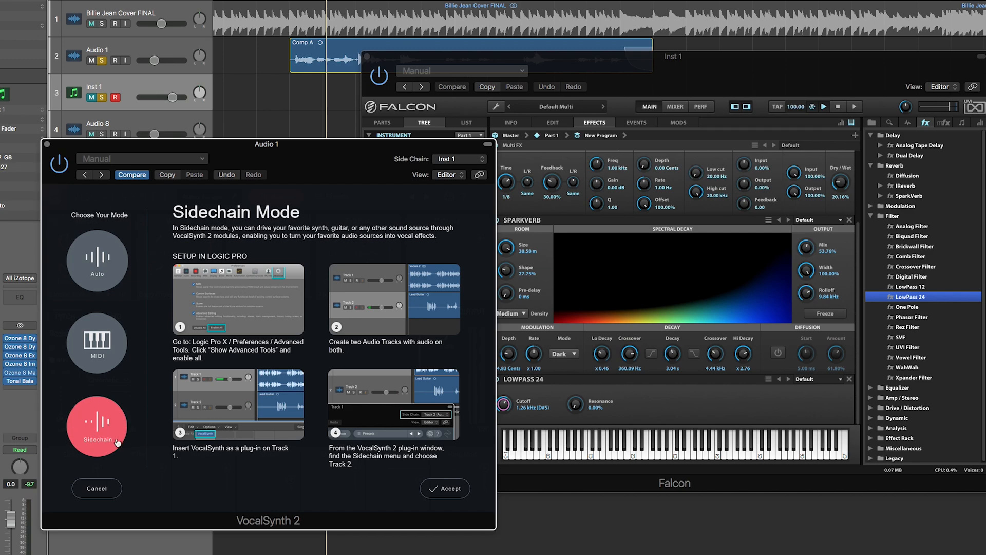
left_click(441, 493)
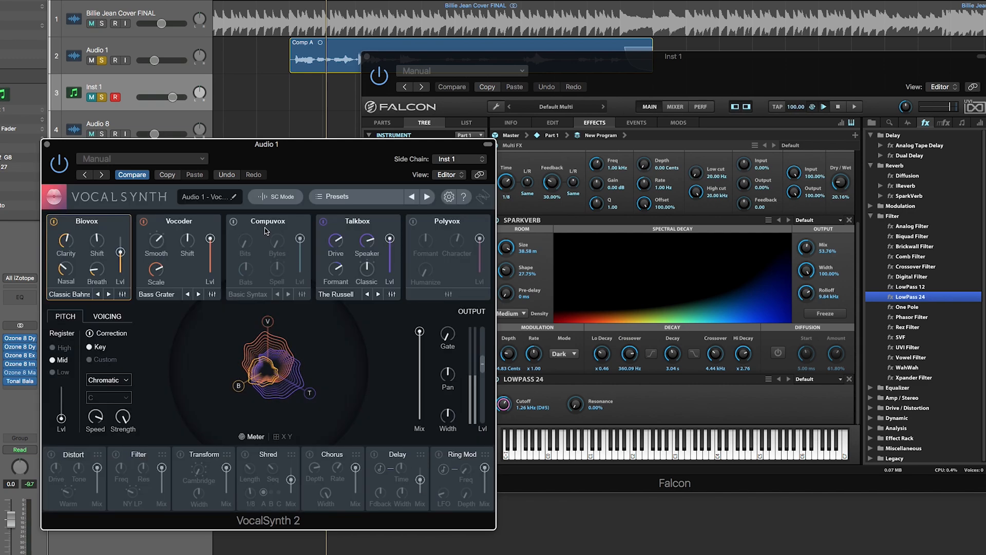
- Bring the Falcon window to the front and collapse its Filter, Reverb and Delay effect folders
left_click(691, 80)
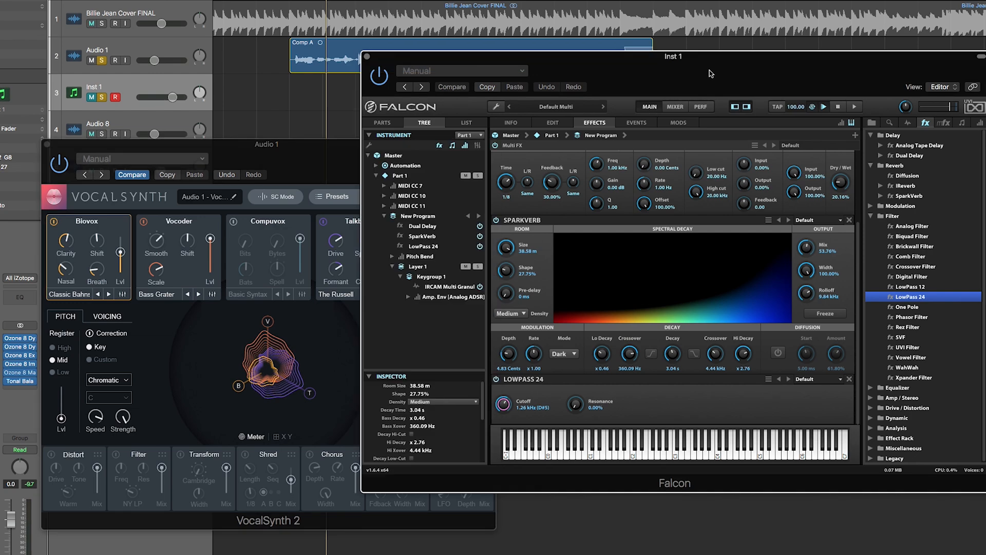
left_click_drag(710, 70, 663, 76)
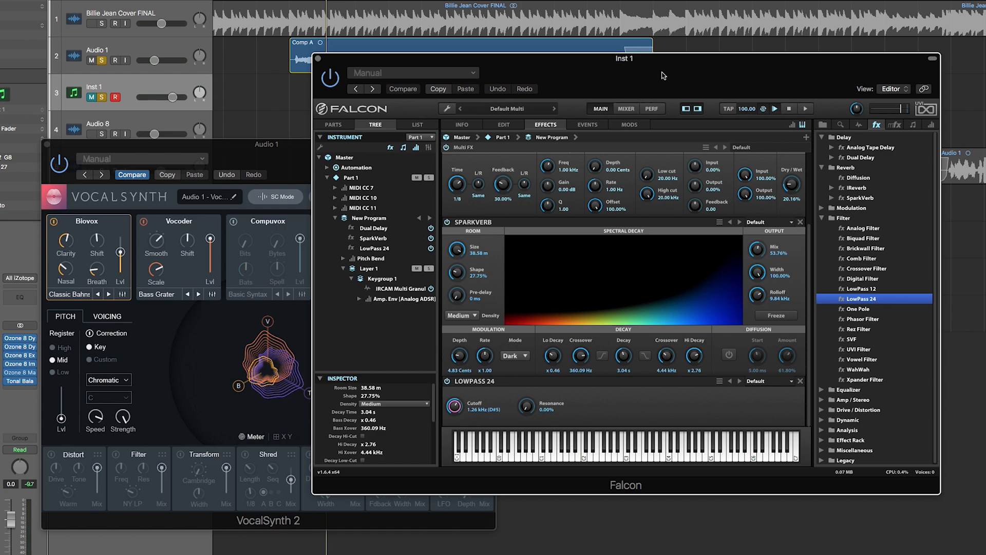
left_click(822, 218)
left_click(822, 168)
left_click(821, 137)
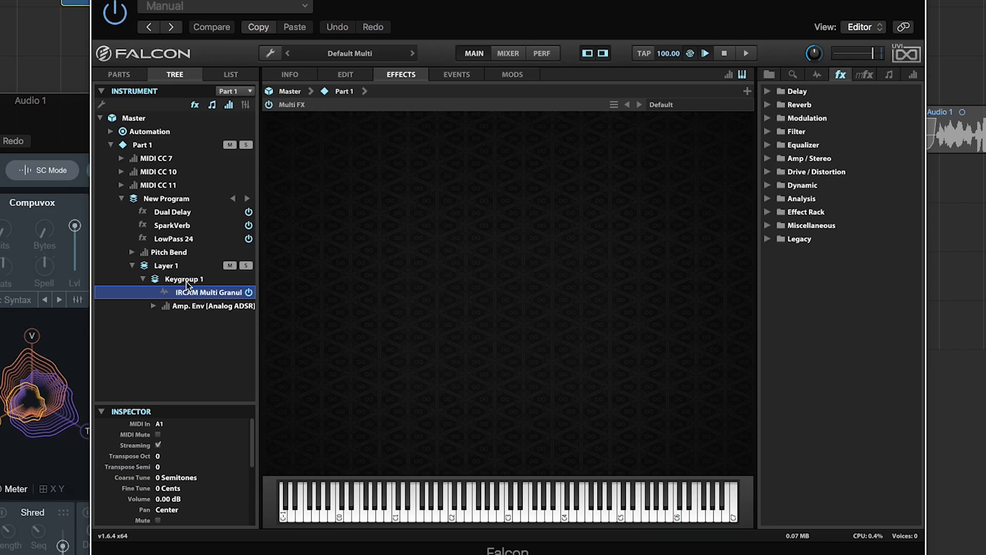
- Show the edit page for Keygroup 1 and select its IRCAM Multi Granular oscillator
left_click(184, 279)
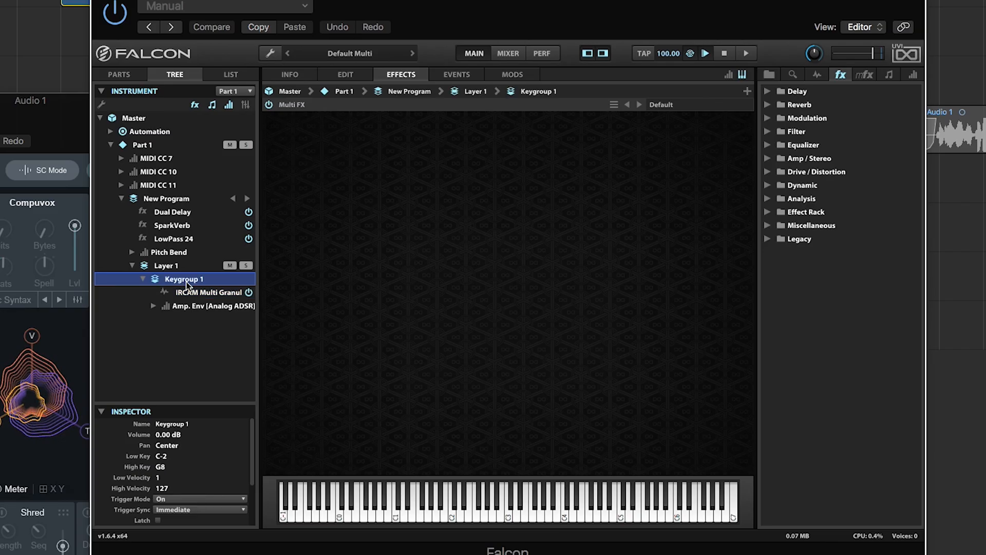
left_click(291, 91)
left_click(353, 75)
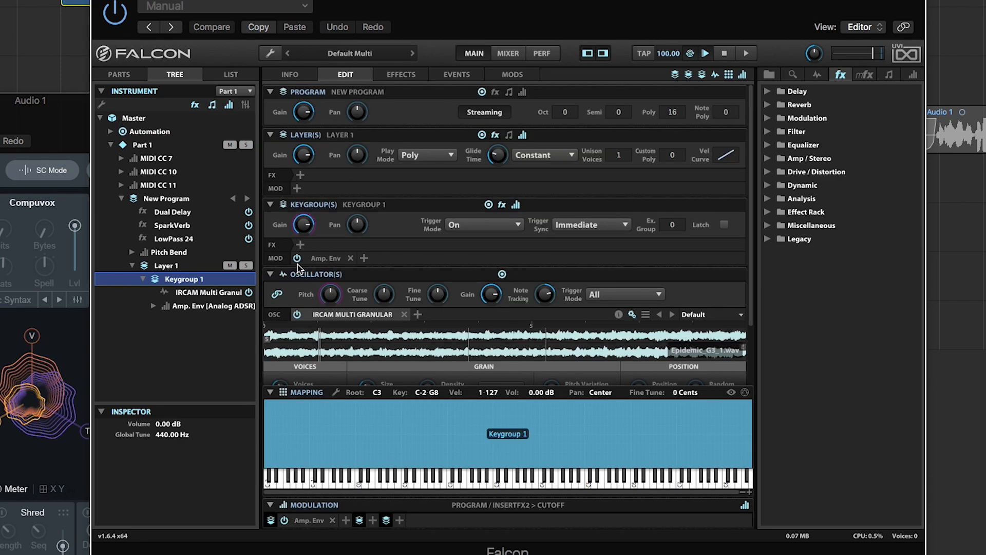
left_click(186, 292)
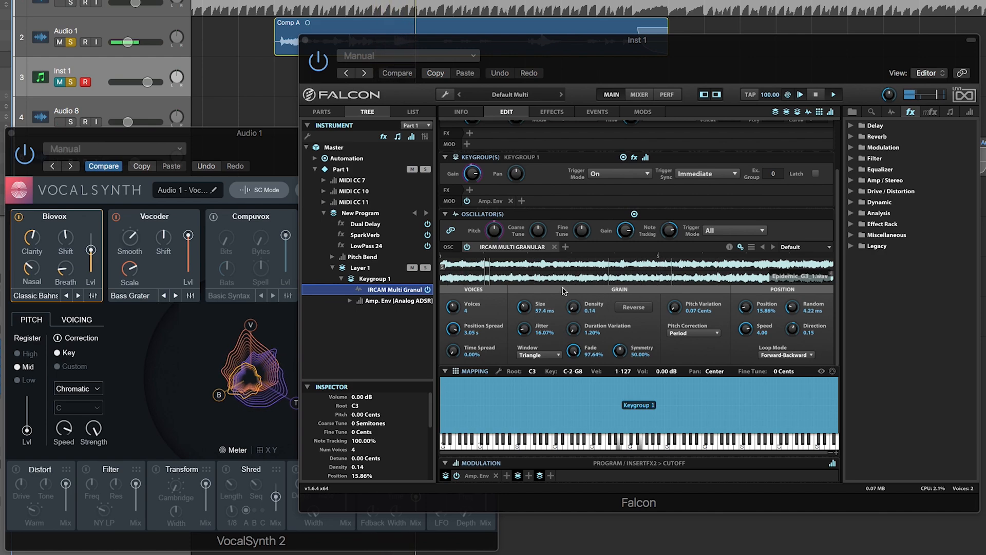
scroll(616, 278, "up", 1)
scroll(617, 278, "left", 1)
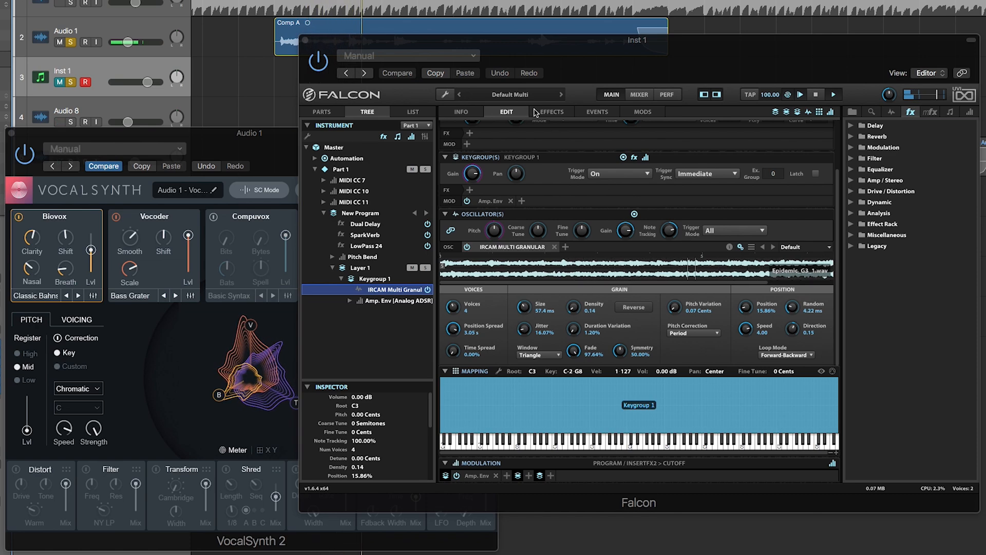
- Bypass New Program's Dual Delay, SparkVerb and LowPass 24 effects, and set the delay feedback to 0%
left_click(552, 111)
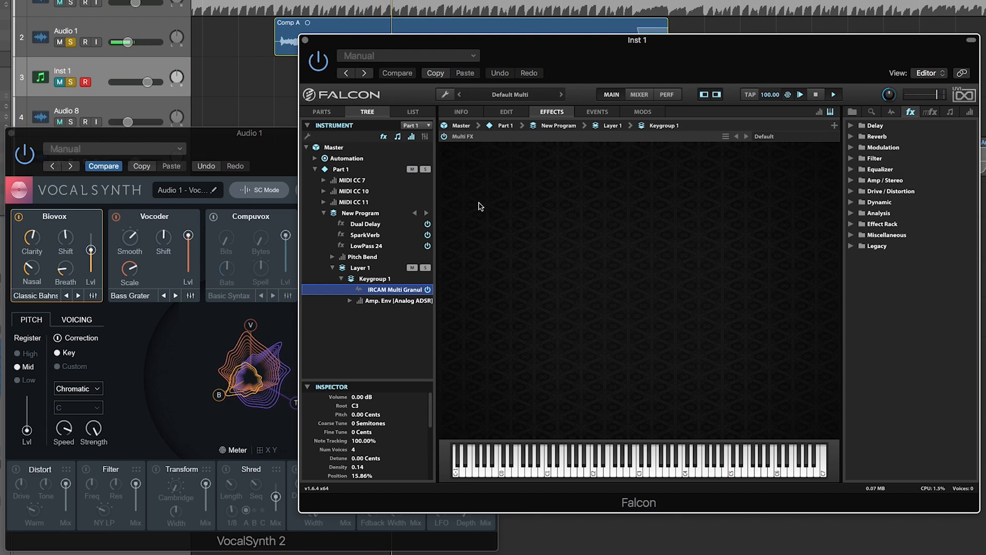
left_click(363, 213)
left_click(445, 147)
left_click(445, 322)
left_click_drag(506, 278, 503, 294)
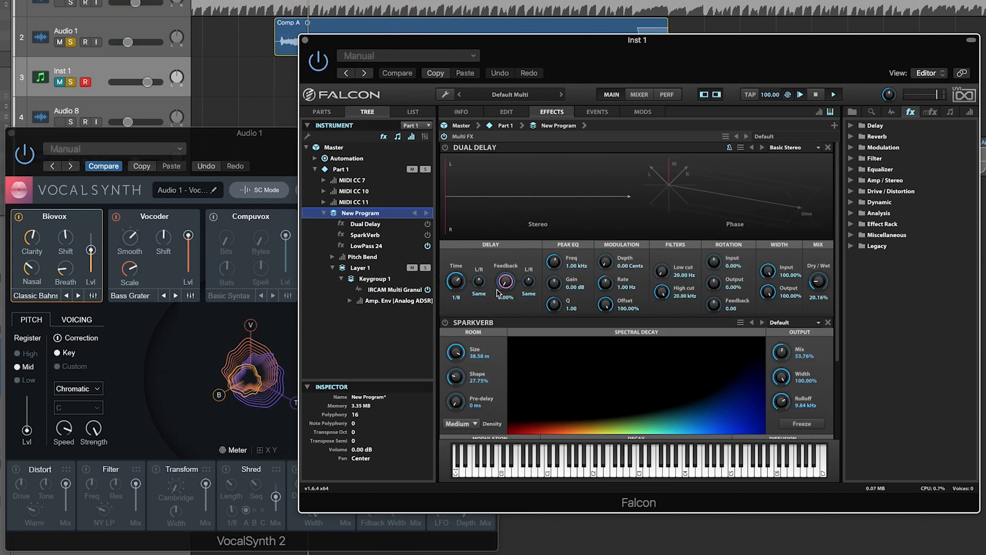
scroll(478, 373, "down", 3)
left_click(445, 389)
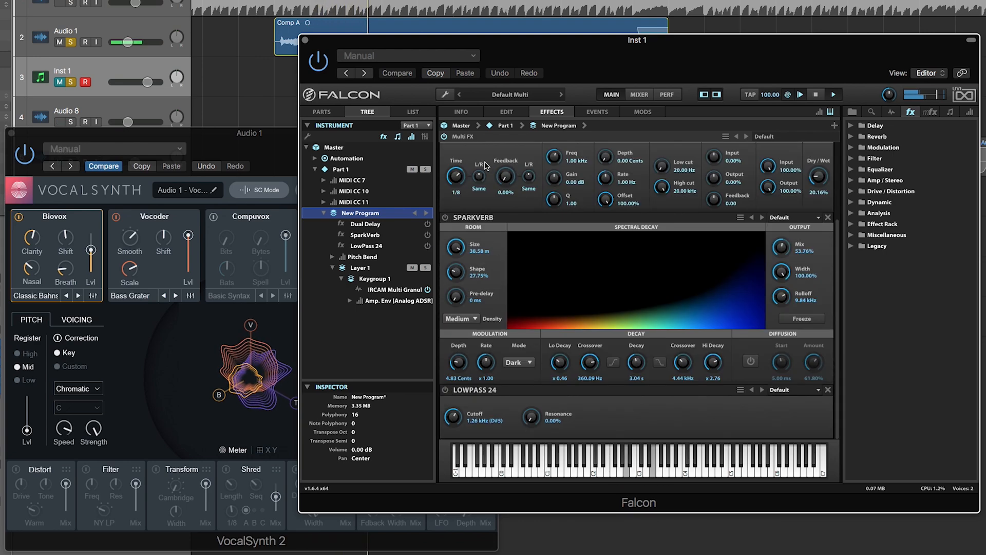
- Set the grain size of the IRCAM Multi Granular oscillator to 109 ms
left_click(390, 290)
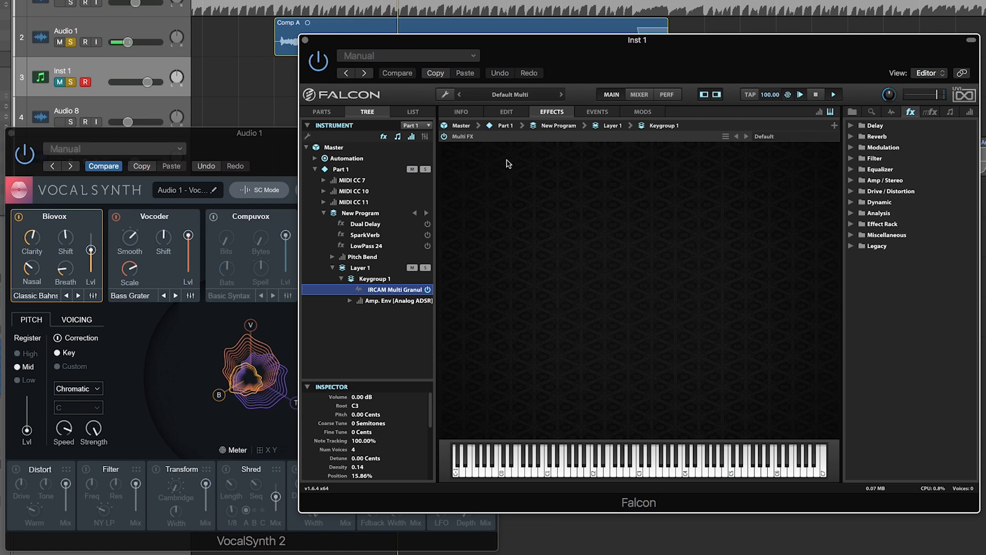
left_click(507, 111)
scroll(595, 286, "down", 2)
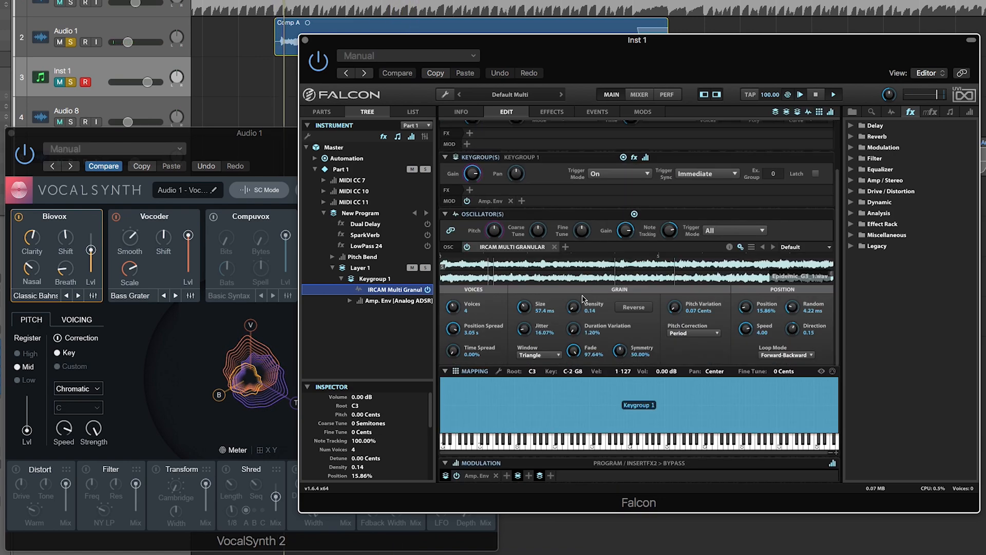
left_click_drag(526, 313, 579, 310)
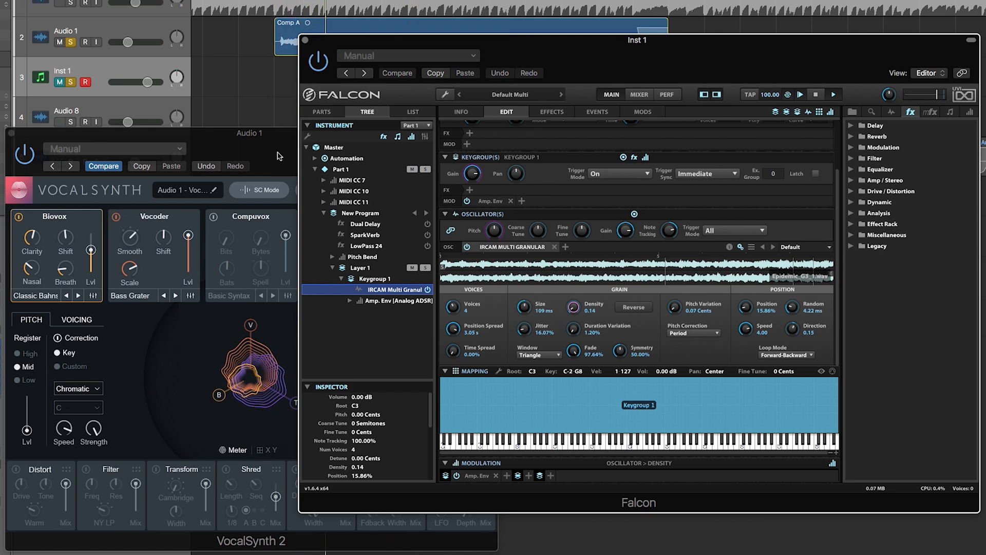
- Examine the advanced synth settings of VocalSynth's Vocoder and Biovox modules, and close them again
left_click_drag(289, 153, 306, 148)
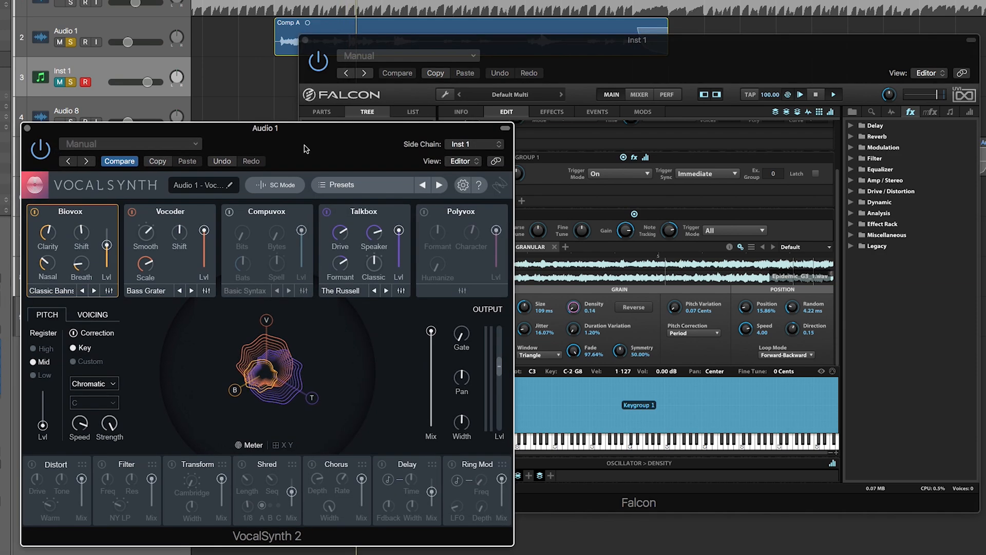
left_click(203, 281)
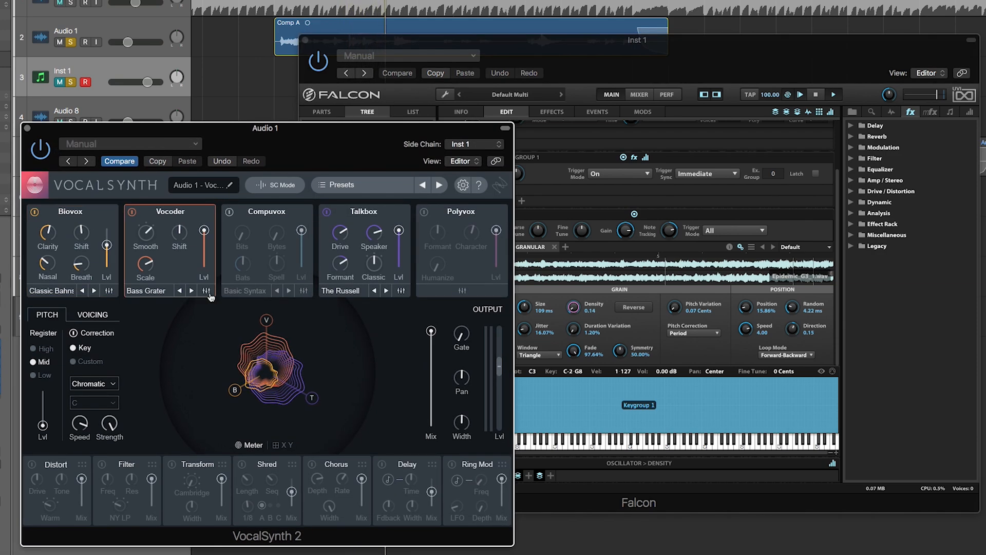
left_click(206, 291)
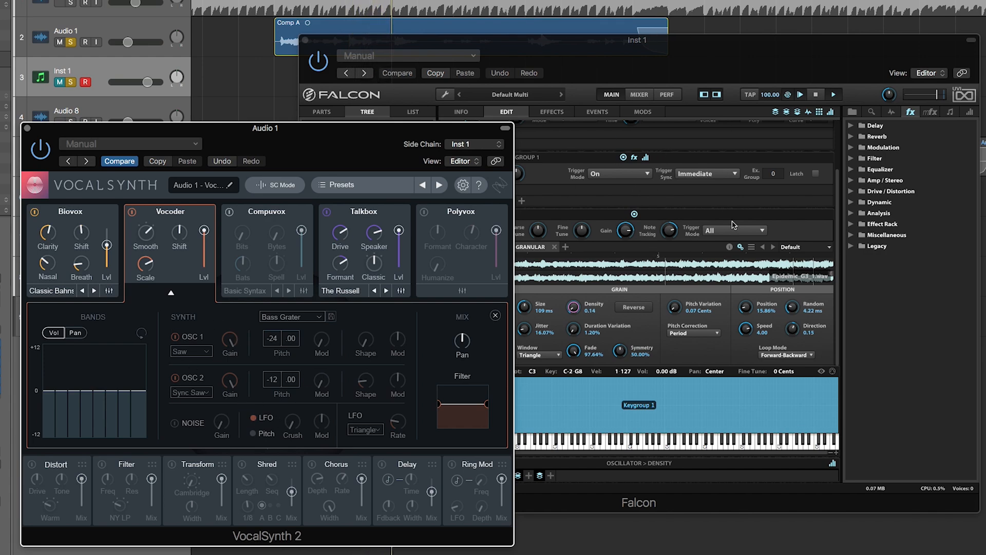
left_click(174, 293)
left_click(109, 292)
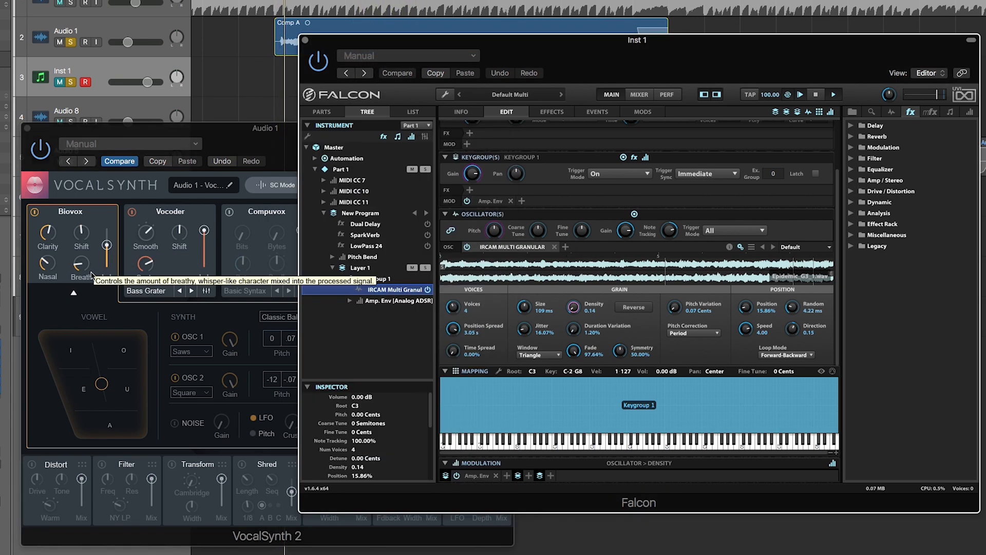
left_click(85, 292)
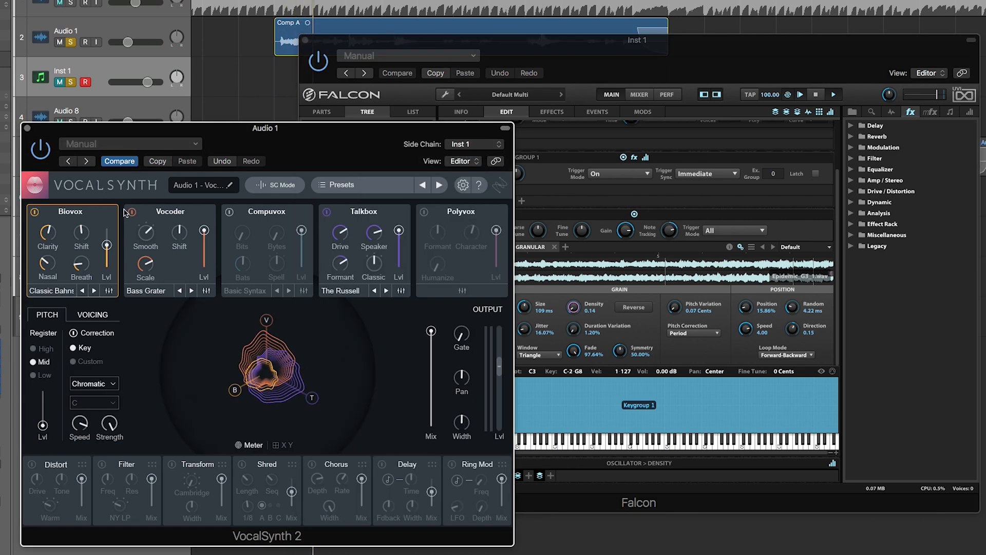
- Isolate the Vocoder by turning off Biovox and setting the Talkbox level to 0, and set the Vocoder Scale to 27
left_click(34, 211)
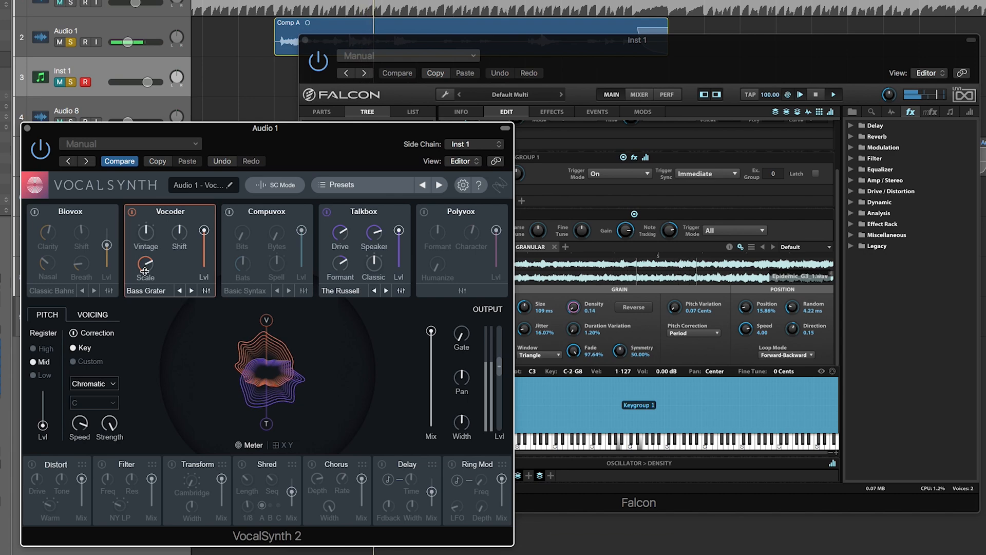
left_click_drag(204, 230, 204, 266)
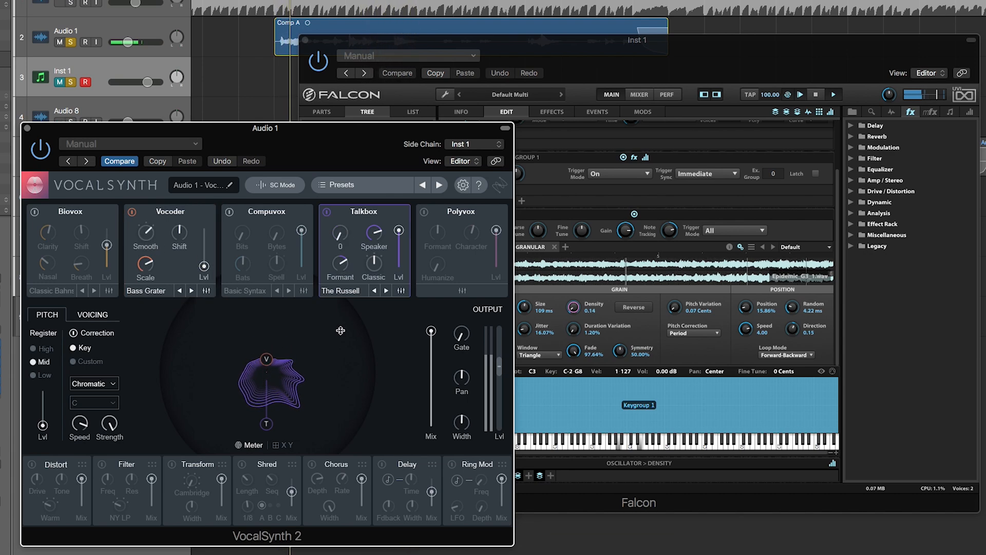
left_click_drag(398, 231, 399, 266)
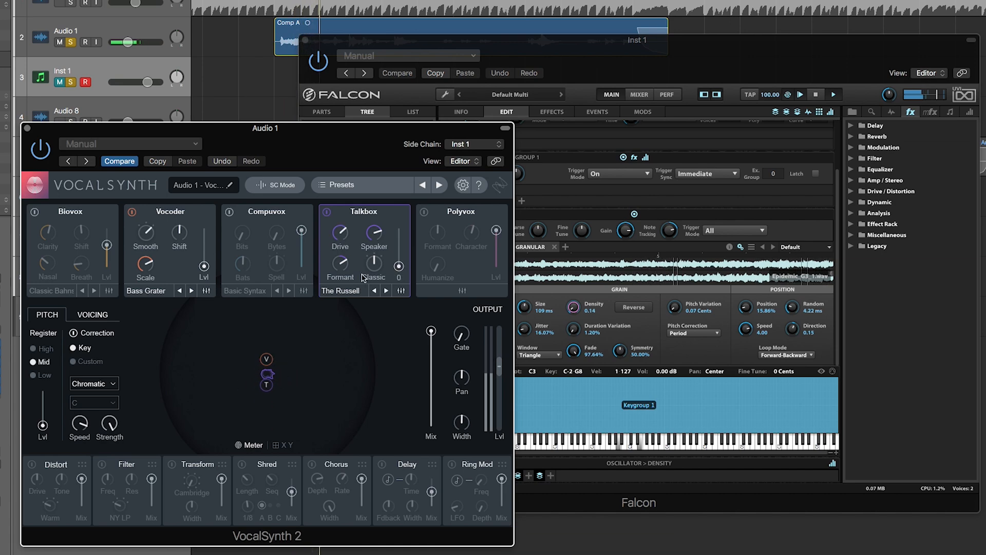
left_click_drag(208, 237, 210, 213)
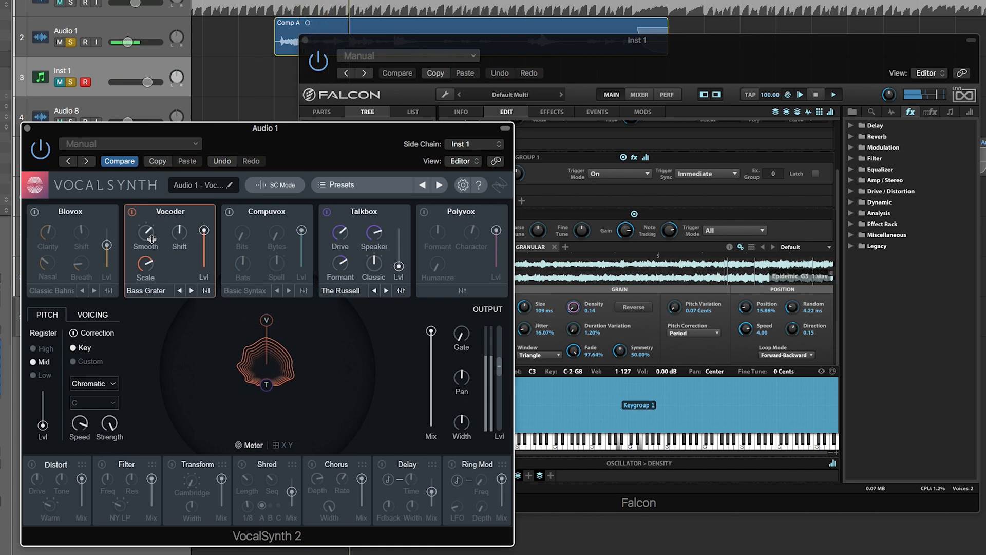
left_click_drag(146, 267, 146, 288)
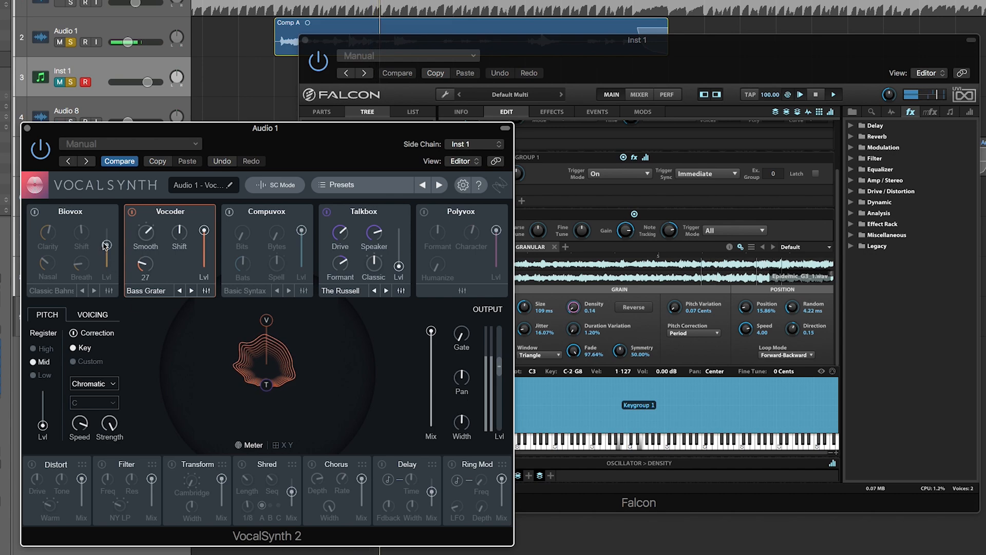
- Audition Biovox instead of the Vocoder, with its level at maximum and its Nasal adjusted and Breath set to 20
left_click(35, 211)
left_click(133, 211)
left_click_drag(107, 245, 108, 232)
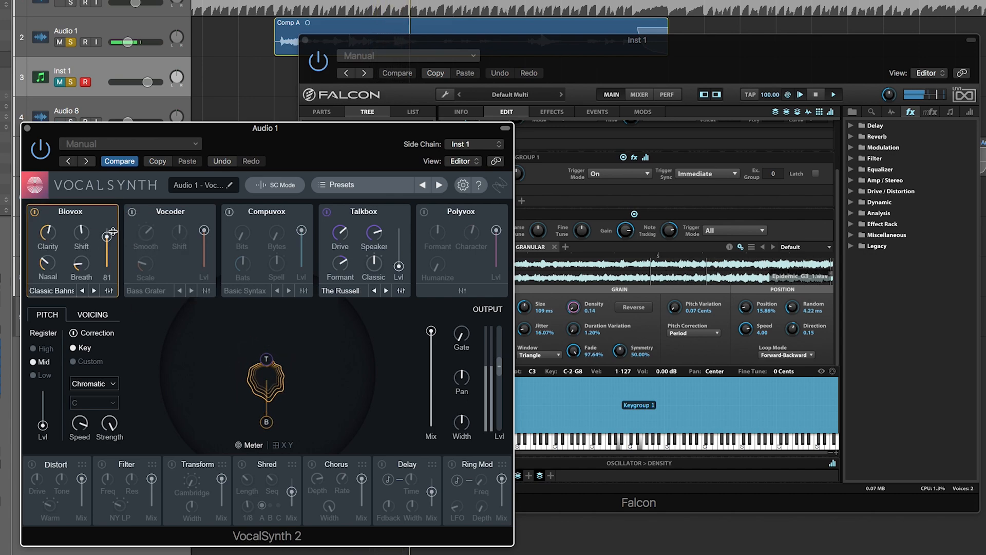
left_click_drag(52, 264, 82, 275)
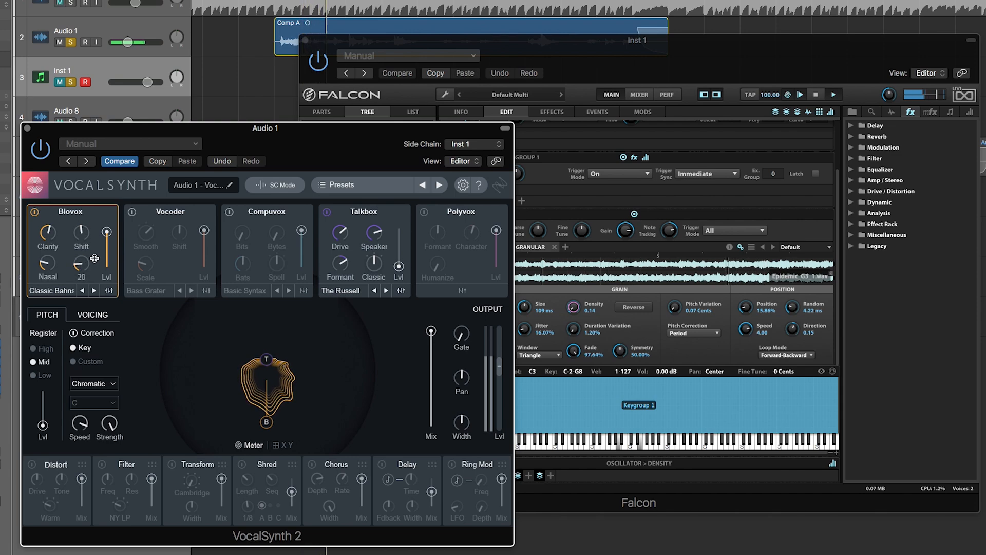
- Blend all three modules by turning the Vocoder back on, lowering the Biovox level and raising the Talkbox level to full
left_click(132, 212)
left_click_drag(107, 232, 107, 248)
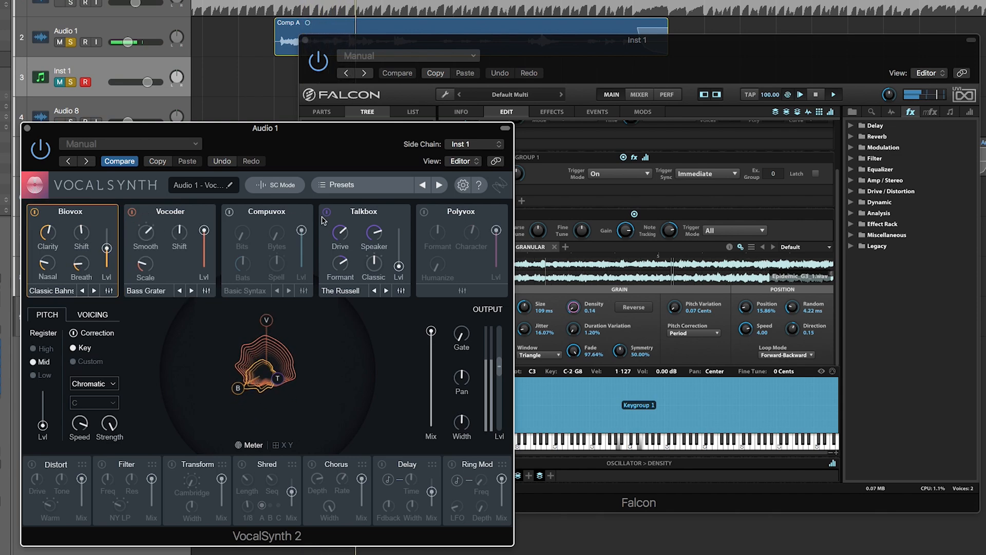
left_click(327, 212)
left_click(327, 212)
left_click_drag(398, 266, 399, 230)
mouse_move(345, 261)
left_mouse_down()
mouse_move(344, 251)
mouse_move(345, 281)
mouse_move(357, 269)
left_mouse_up()
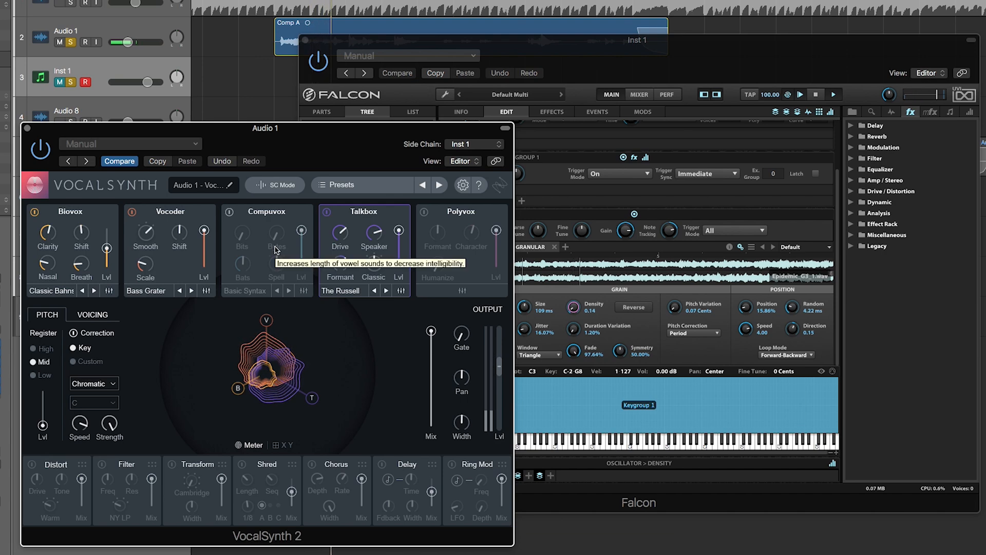
- Set the Peak EQ frequency of the Dual Delay in Falcon's New Program effects to 750.23 Hz
left_click(608, 64)
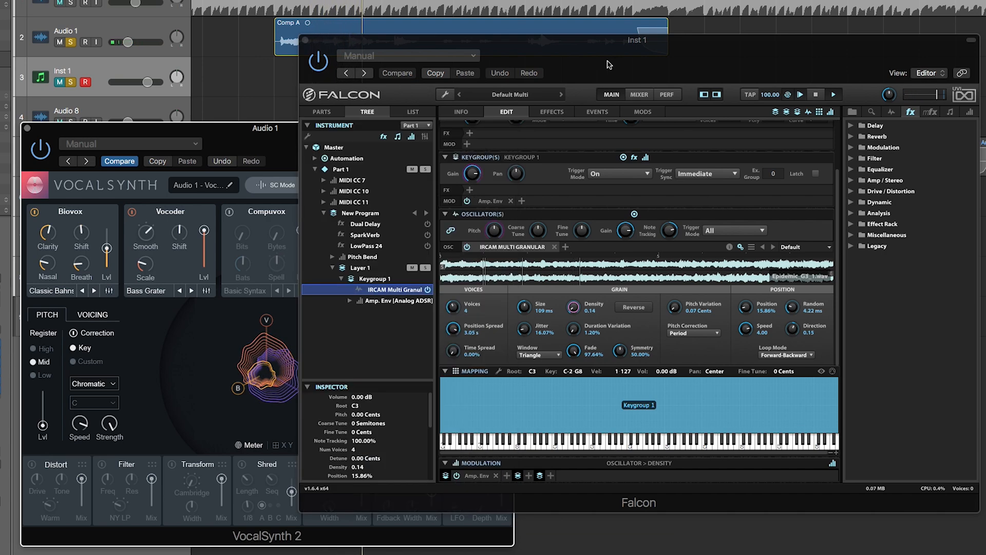
left_click(553, 111)
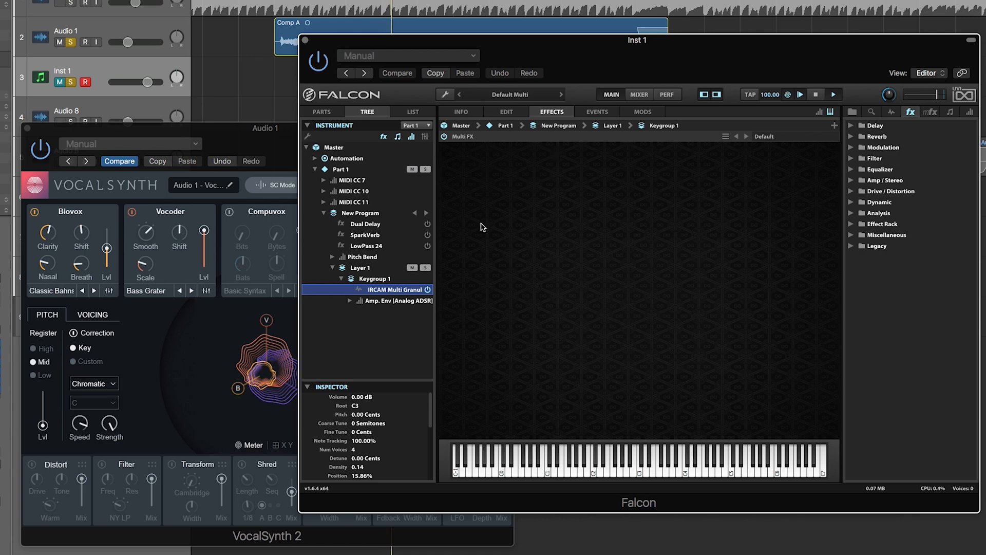
left_click(367, 215)
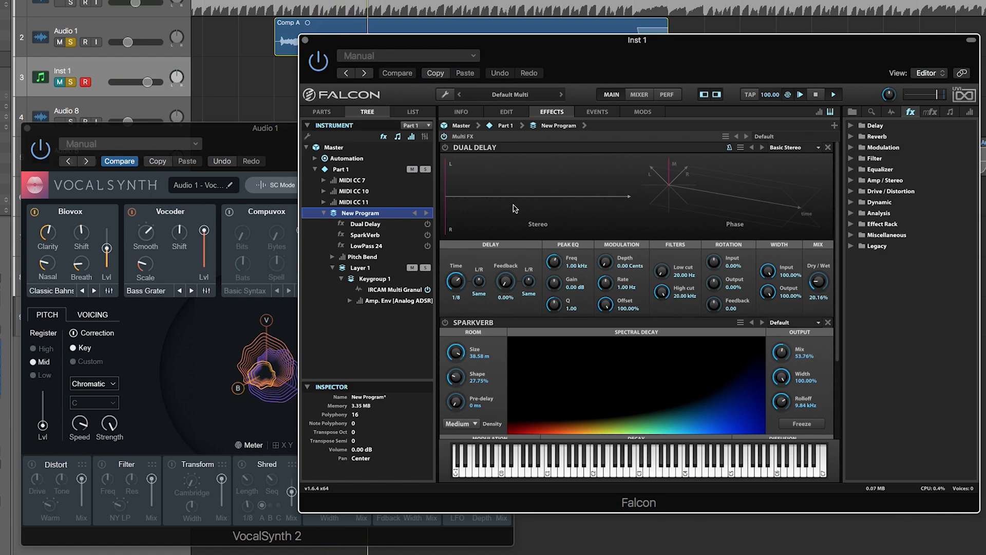
scroll(514, 208, "down", 2)
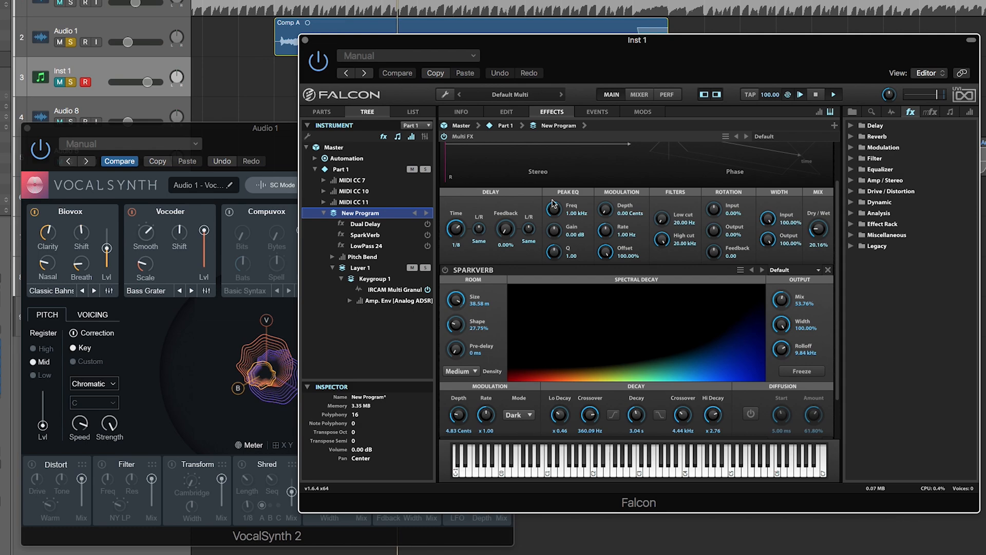
left_click_drag(553, 204, 554, 211)
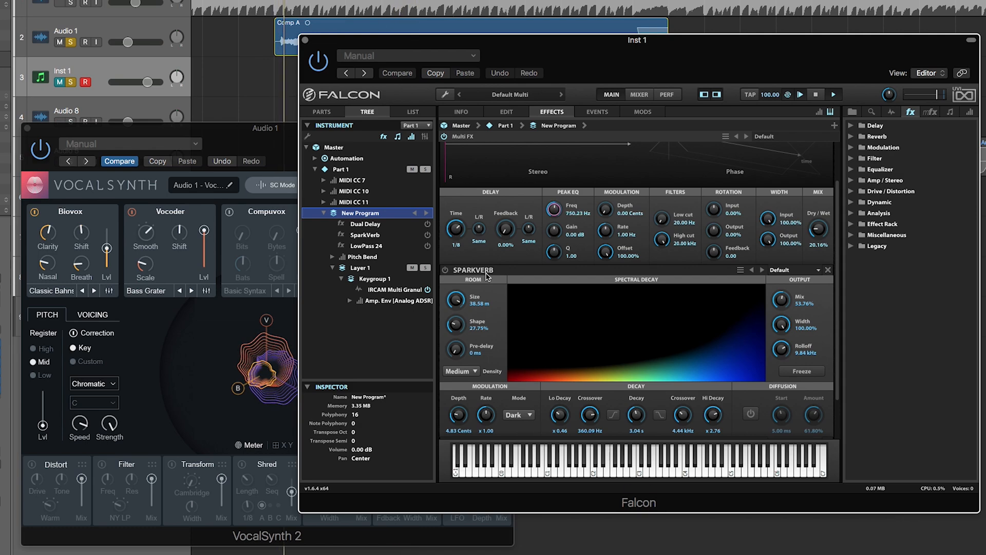
- Turn on the Dual Delay, SparkVerb and LowPass 24 effects of New Program
scroll(602, 310, "up", 2)
scroll(602, 311, "down", 4)
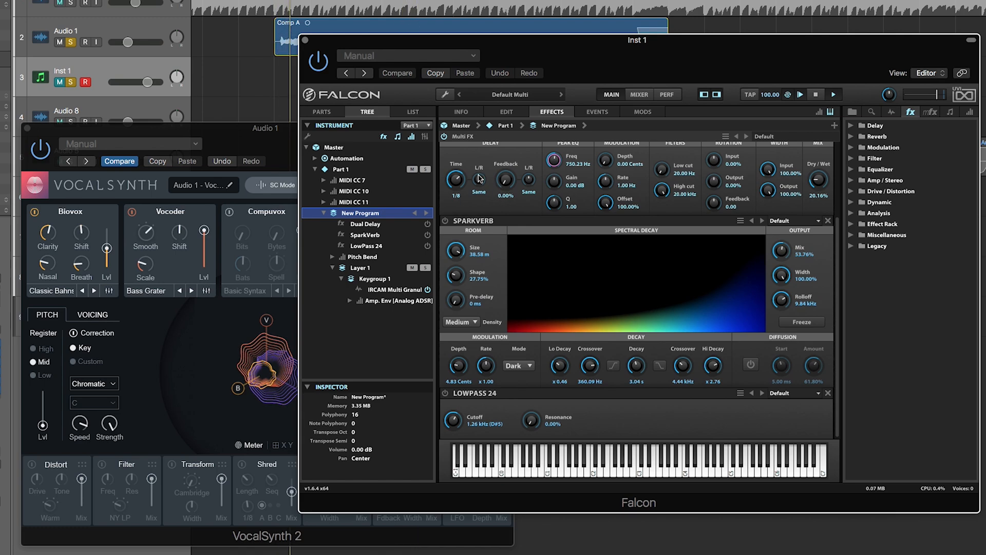
scroll(475, 167, "up", 4)
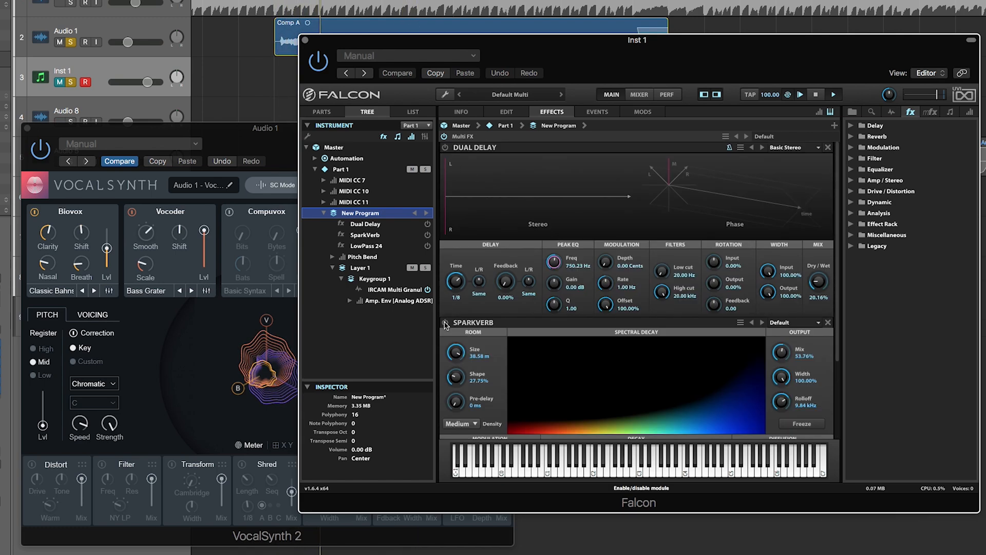
scroll(542, 293, "down", 4)
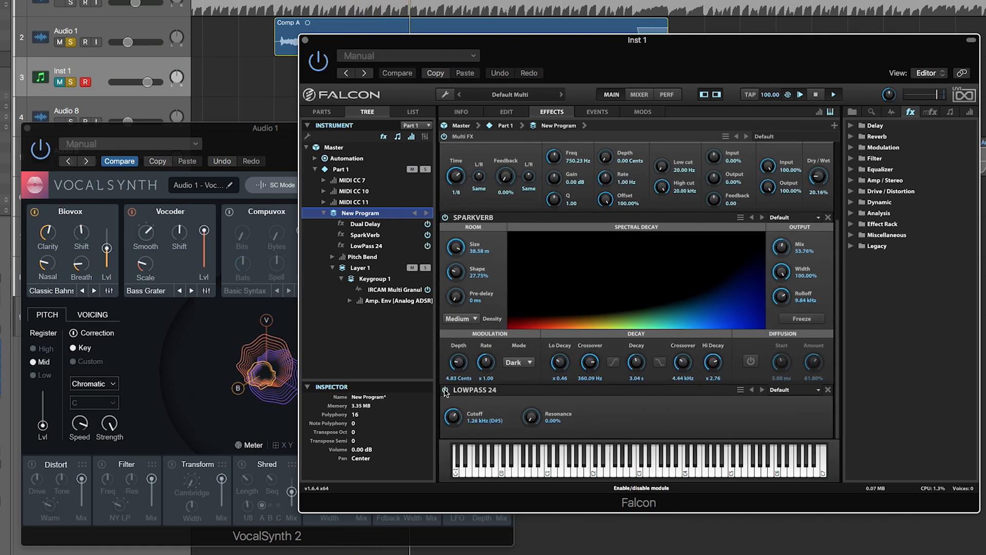
- Set the LowPass 24 cutoff to 976.3 Hz and, after trying it fully wet, the SparkVerb mix to 44.50%
left_click_drag(453, 418, 452, 469)
left_click_drag(781, 248, 782, 191)
left_click_drag(454, 420, 458, 386)
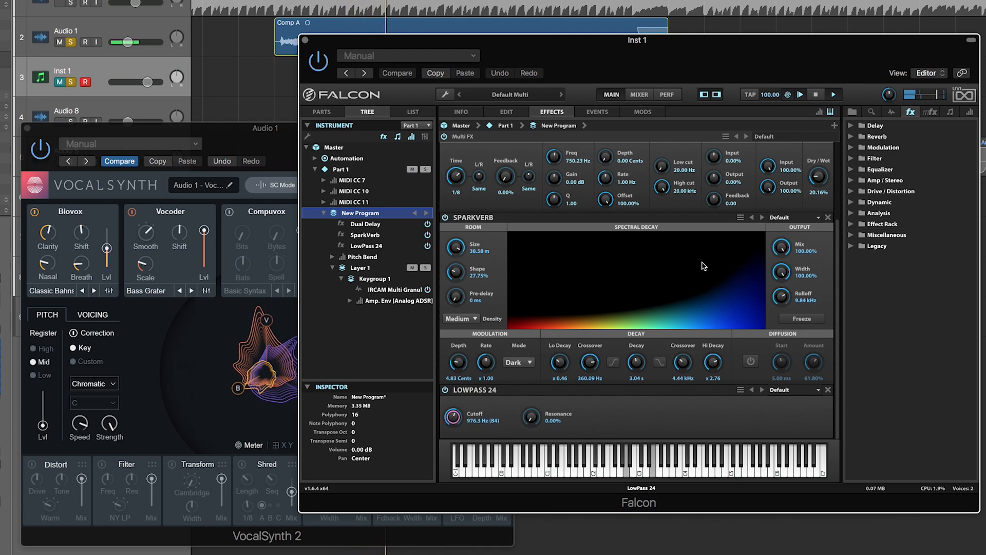
left_click_drag(779, 249, 776, 294)
left_click_drag(769, 335, 768, 327)
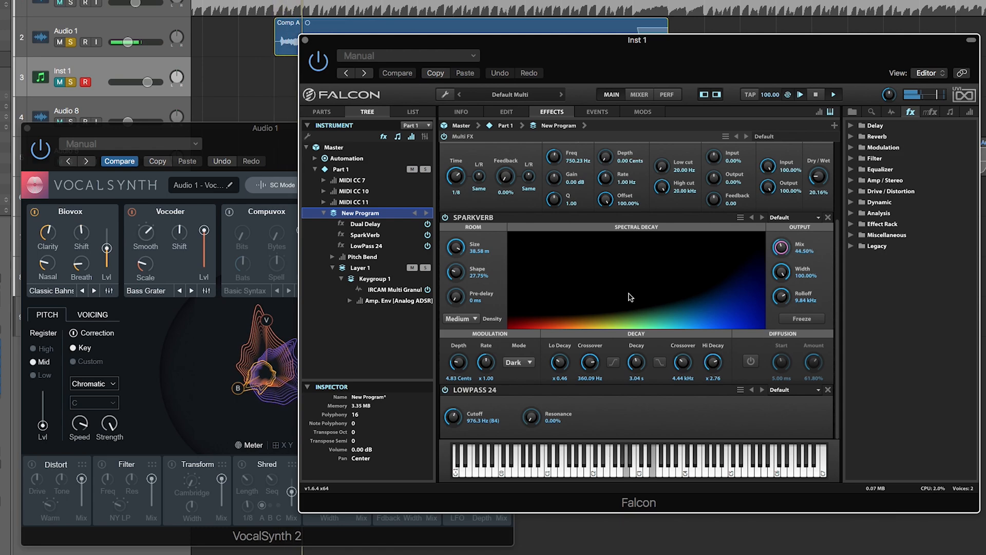
- Audition the Dual Delay at 100% wet, and settle its Dry/Wet mix at 37.32%
scroll(496, 242, "up", 3)
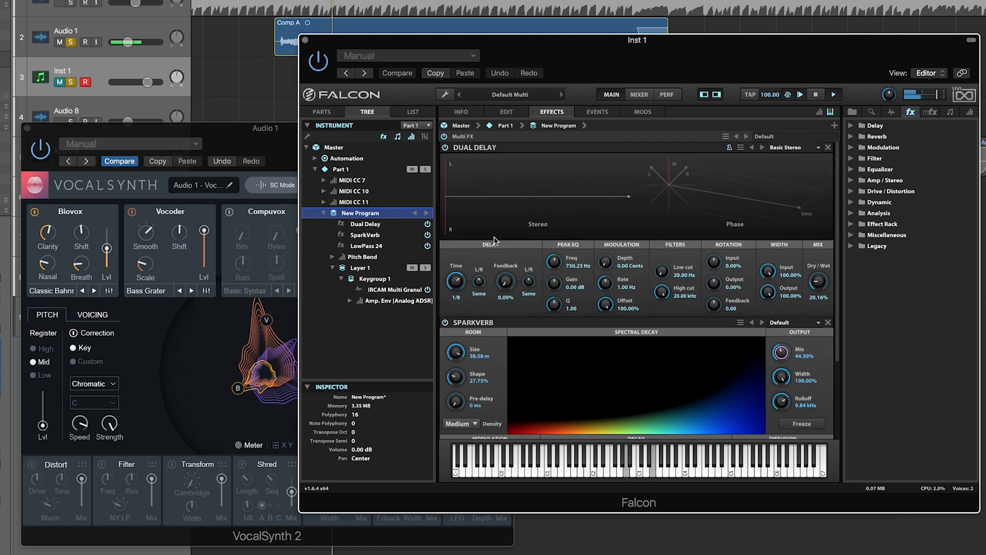
left_click_drag(822, 282, 818, 226)
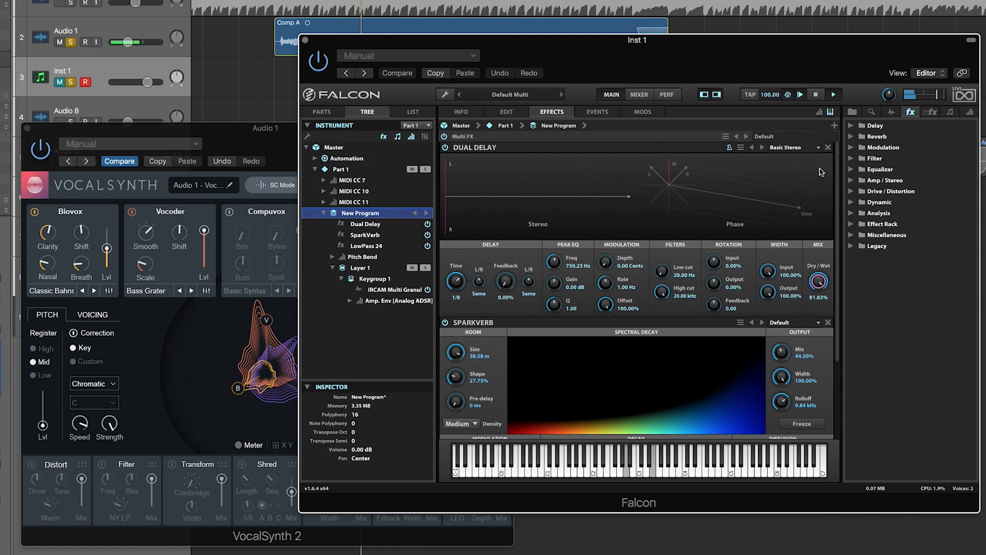
left_click_drag(819, 193, 828, 175)
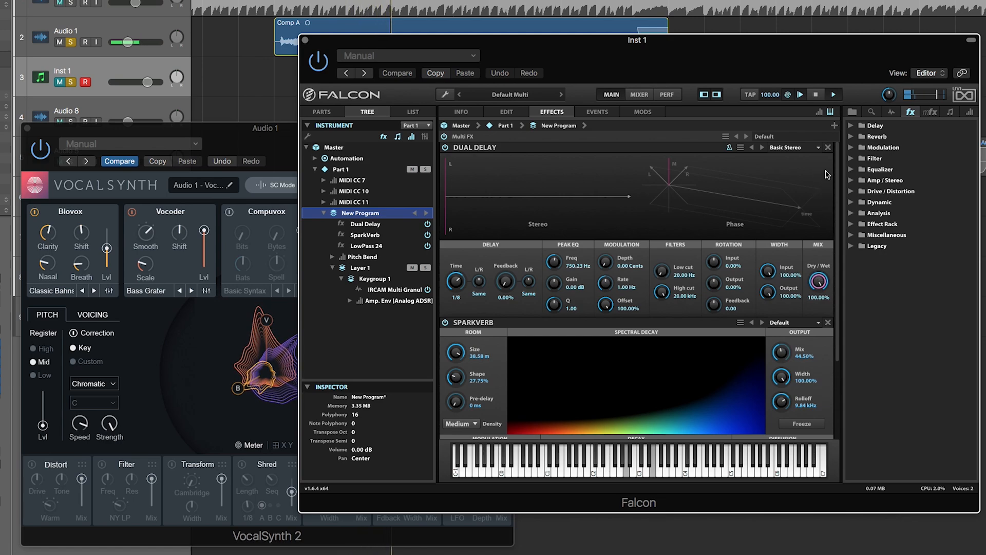
left_click_drag(813, 281, 818, 361)
scroll(765, 319, "down", 3)
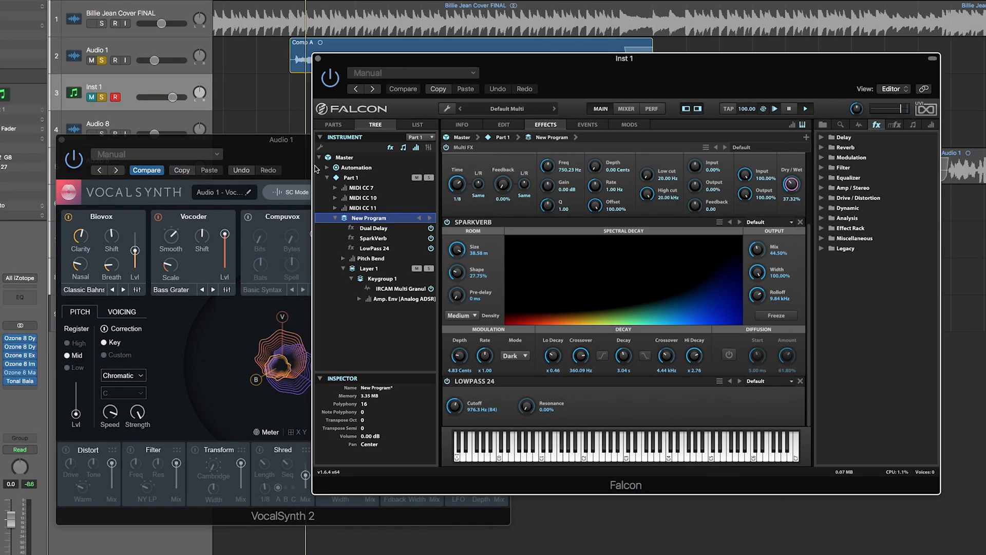
- Bring up VocalSynth 2 briefly, return to Falcon, and examine the IRCAM Multi Granular oscillator's grain settings in Keygroup 1
left_click(285, 143)
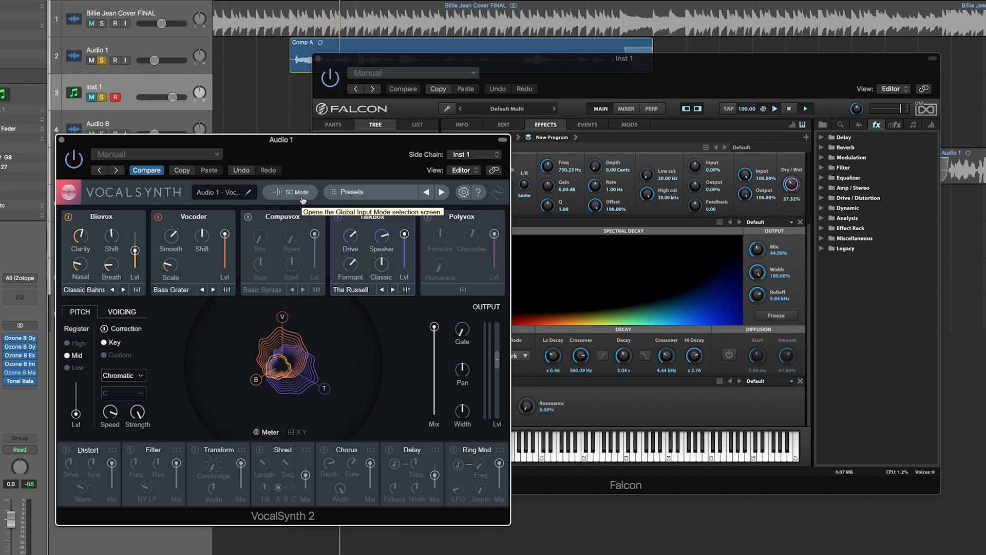
left_click(769, 66)
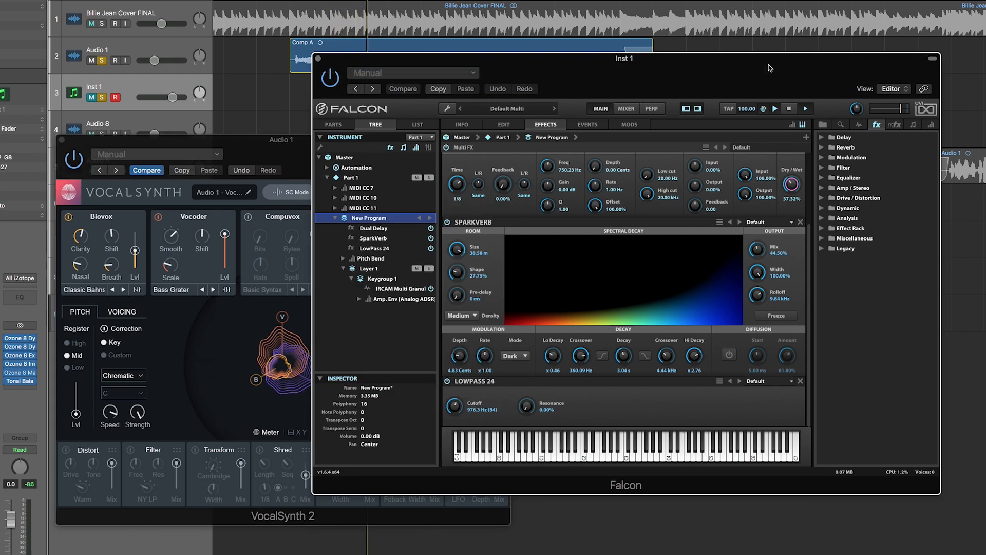
left_click(401, 289)
left_click(515, 128)
scroll(616, 270, "down", 2)
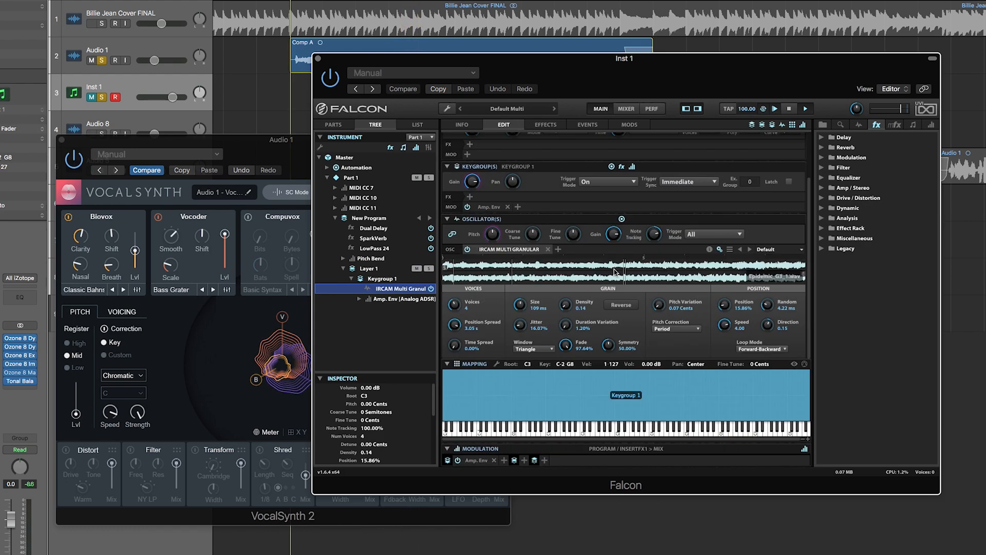